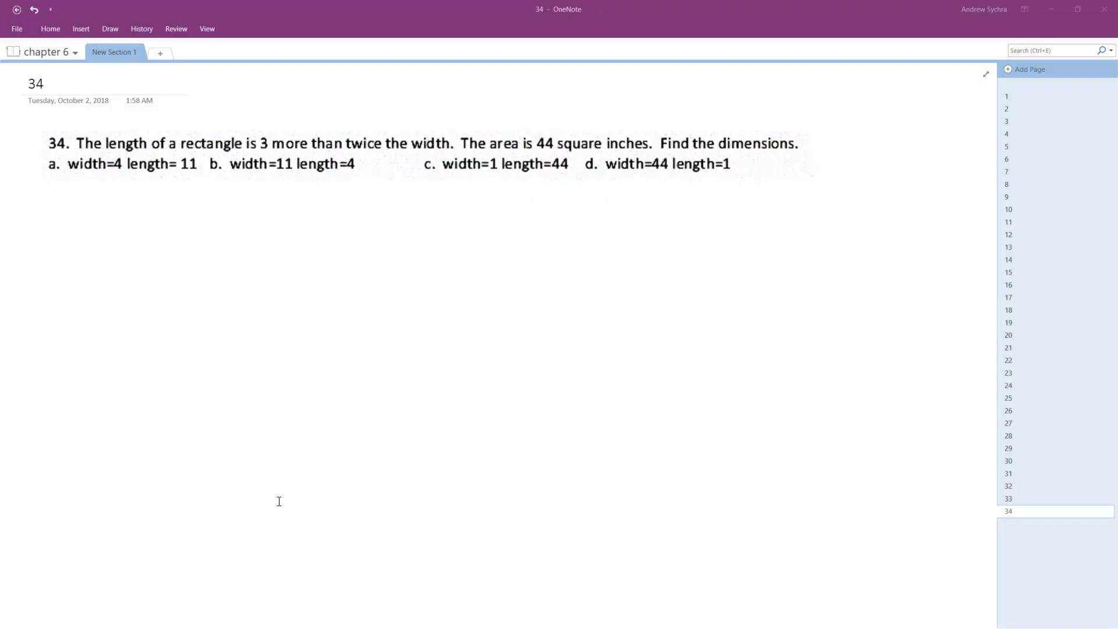
Handwrite L = 2w + 3 with the pen below the rectangle problem text
left_click(127, 249)
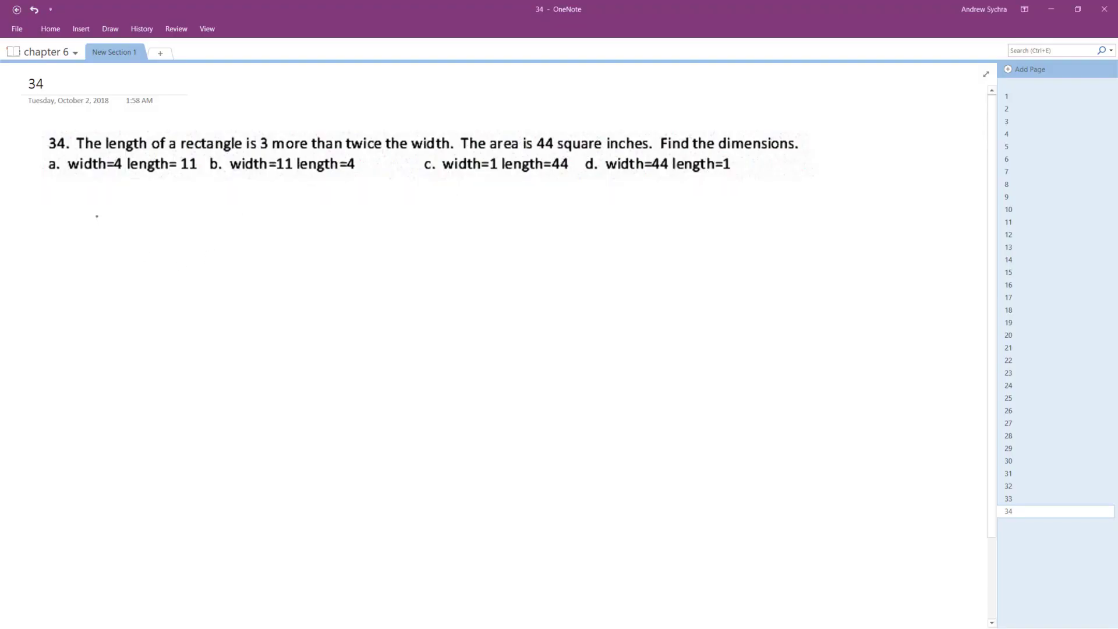
mouse_move(99, 213)
left_mouse_down()
mouse_move(99, 254)
mouse_move(122, 254)
mouse_move(158, 228)
mouse_move(237, 244)
left_mouse_up()
left_click_drag(233, 234, 271, 251)
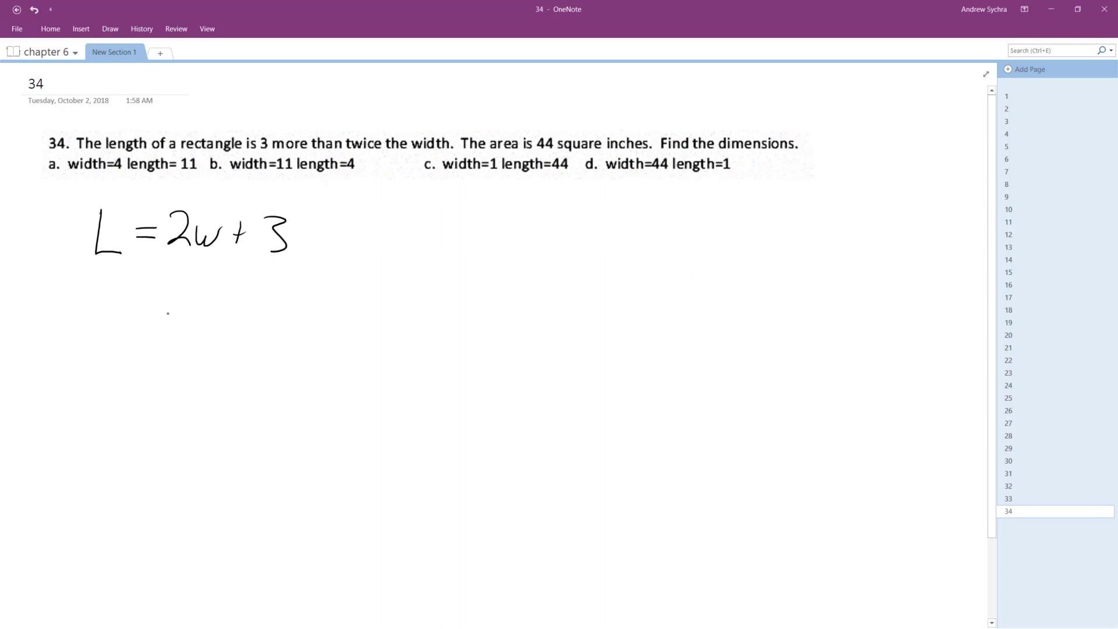
Handwrite the area equation L·w = 44 below L = 2w + 3
mouse_move(92, 309)
left_mouse_down()
mouse_move(110, 351)
mouse_move(191, 342)
left_mouse_up()
left_click_drag(175, 334, 194, 335)
mouse_move(228, 311)
left_mouse_down()
mouse_move(228, 349)
mouse_move(231, 340)
left_mouse_up()
mouse_move(260, 306)
left_mouse_down()
mouse_move(261, 343)
mouse_move(262, 333)
left_mouse_up()
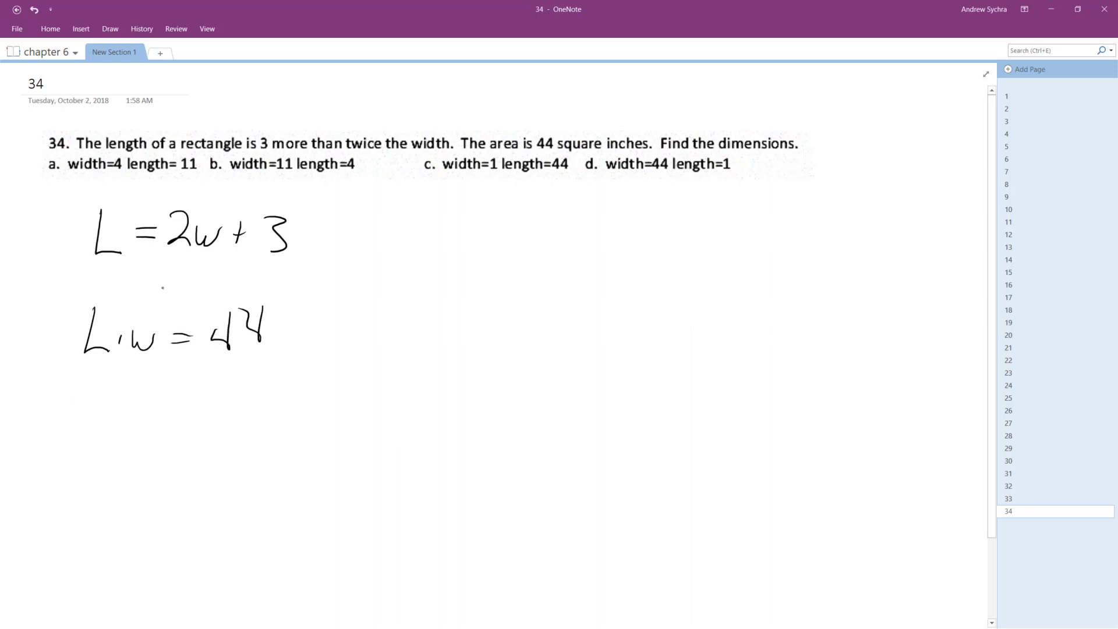
Handwrite the substituted equation (2w+3)w = 44 on the next line
mouse_move(76, 408)
left_mouse_down()
mouse_move(98, 443)
mouse_move(123, 442)
left_mouse_up()
mouse_move(134, 423)
left_mouse_down()
mouse_move(133, 447)
mouse_move(139, 435)
left_mouse_up()
left_click_drag(154, 412, 157, 449)
left_click_drag(175, 391, 182, 456)
left_click_drag(71, 389, 85, 464)
mouse_move(212, 418)
left_mouse_down()
mouse_move(239, 443)
mouse_move(272, 428)
left_mouse_up()
left_click_drag(253, 421, 321, 432)
left_click_drag(300, 404, 319, 427)
left_click_drag(357, 386, 358, 422)
left_click_drag(338, 394, 355, 417)
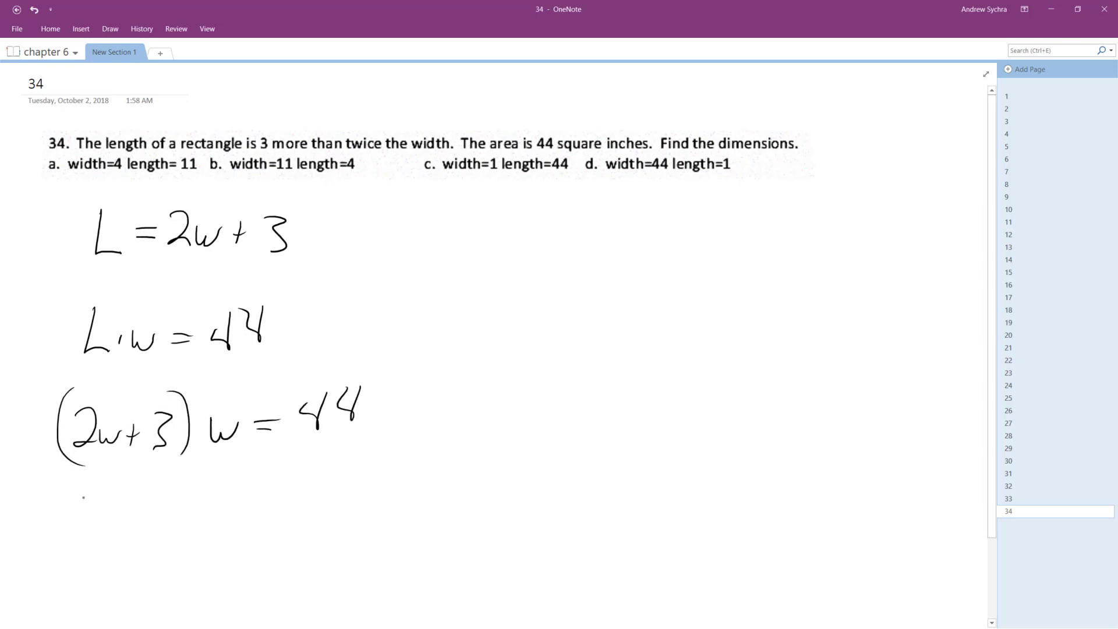
Start the quadratic line with 2w² + 3w − 44 underneath
mouse_move(77, 494)
left_mouse_down()
mouse_move(101, 522)
mouse_move(119, 520)
left_mouse_up()
left_click_drag(115, 487, 152, 514)
left_click_drag(145, 506, 226, 516)
left_click_drag(241, 507, 270, 506)
mouse_move(317, 476)
left_mouse_down()
mouse_move(306, 509)
mouse_move(360, 497)
left_mouse_up()
Write = 0 at the end of 2w² + 3w − 44
mouse_move(341, 488)
left_mouse_down()
mouse_move(377, 497)
mouse_move(378, 482)
left_mouse_up()
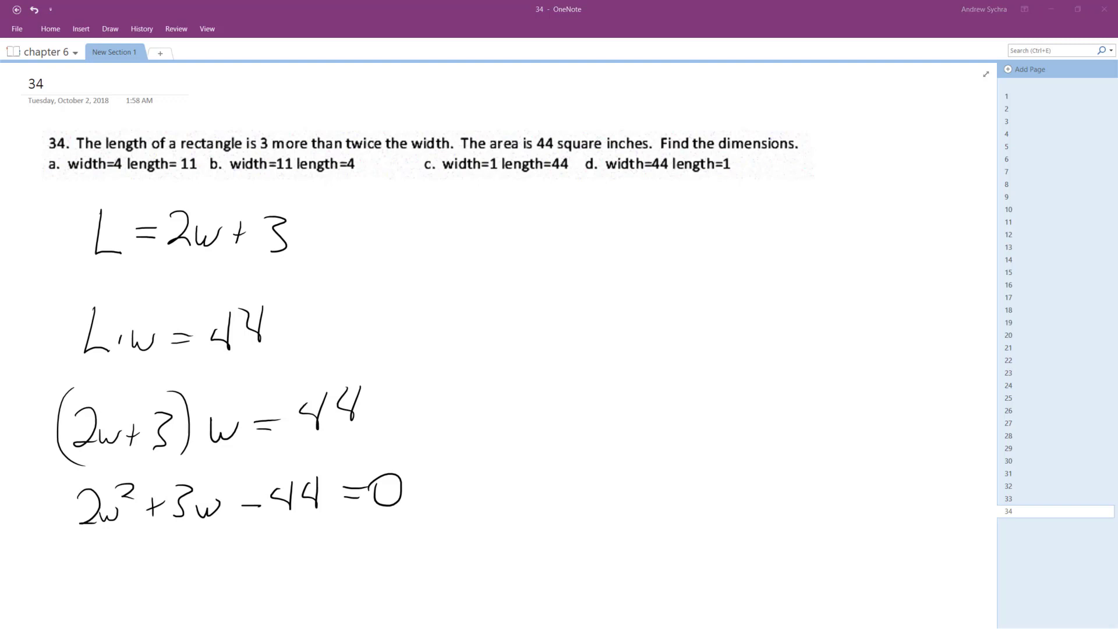
left_click_drag(110, 542, 105, 592)
left_click_drag(118, 553, 131, 585)
Write (w − 4)(2w + 11) = 0 after undoing a stray 2, then w = 4 at right
key("ctrl+z")
mouse_move(132, 585)
left_mouse_down()
mouse_move(143, 561)
mouse_move(193, 583)
left_mouse_up()
mouse_move(202, 541)
left_mouse_down()
mouse_move(206, 583)
mouse_move(254, 571)
left_mouse_up()
mouse_move(247, 560)
left_mouse_down()
mouse_move(267, 569)
mouse_move(304, 559)
left_mouse_up()
mouse_move(315, 530)
left_mouse_down()
mouse_move(317, 576)
mouse_move(329, 575)
left_mouse_up()
left_click_drag(344, 559, 386, 568)
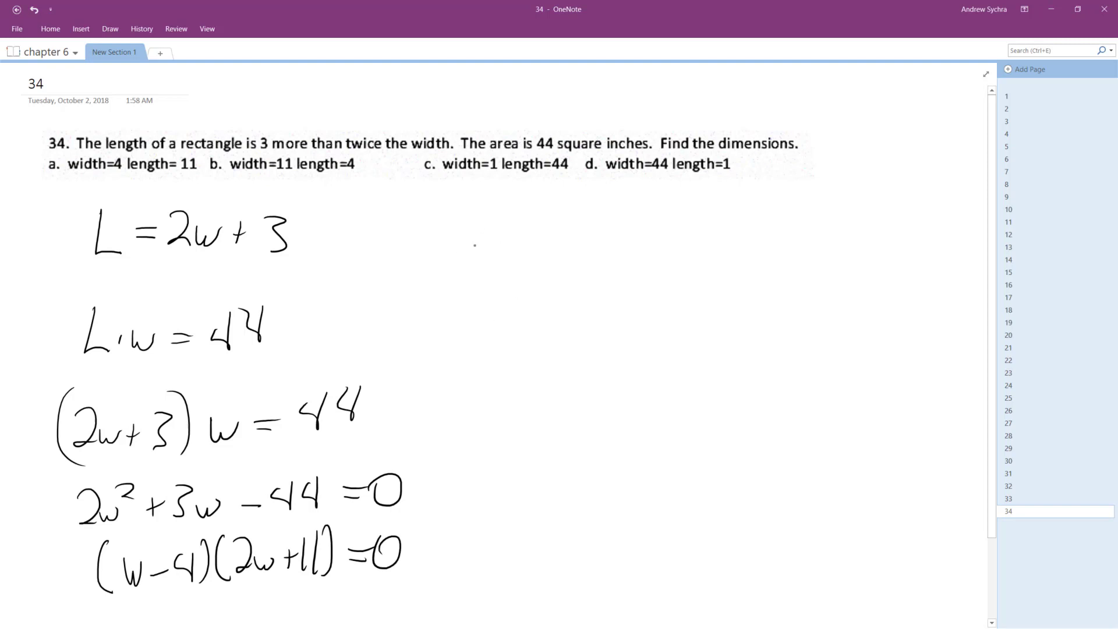
left_click_drag(463, 245, 521, 252)
mouse_move(542, 232)
left_mouse_down()
mouse_move(559, 254)
mouse_move(554, 265)
left_mouse_up()
Write L = 11 beneath w = 4 and circle choice a (width 4, length 11)
mouse_move(461, 302)
left_mouse_down()
mouse_move(477, 329)
mouse_move(506, 327)
left_mouse_up()
left_click_drag(496, 316, 509, 315)
mouse_move(531, 297)
left_mouse_down()
mouse_move(528, 332)
mouse_move(548, 332)
left_mouse_up()
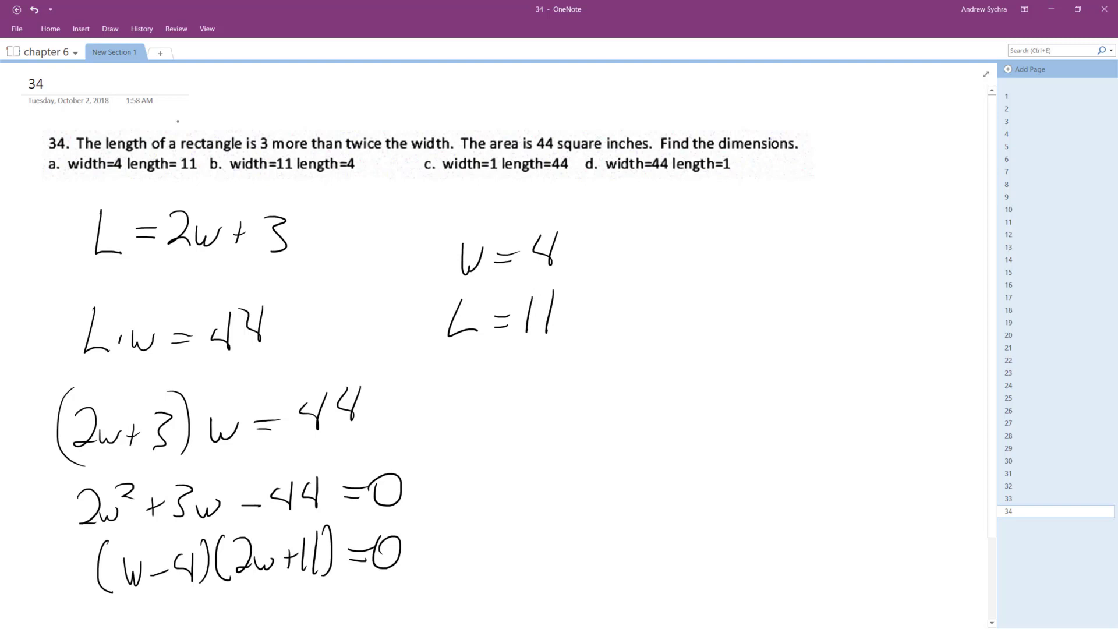
mouse_move(53, 150)
left_mouse_down()
mouse_move(39, 176)
mouse_move(166, 184)
mouse_move(206, 165)
mouse_move(47, 154)
left_mouse_up()
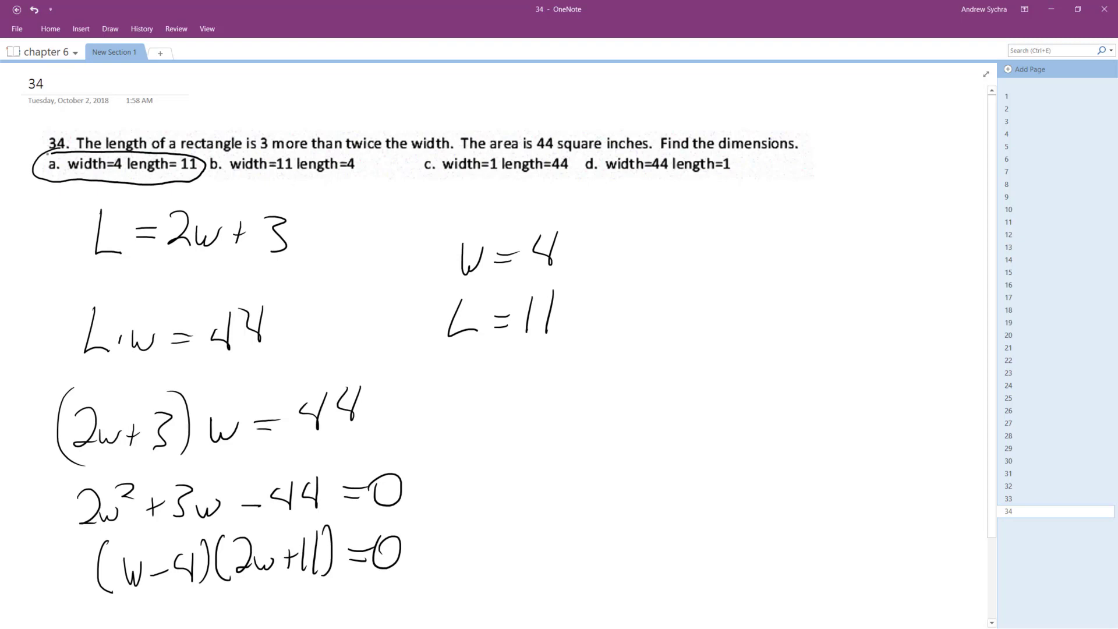